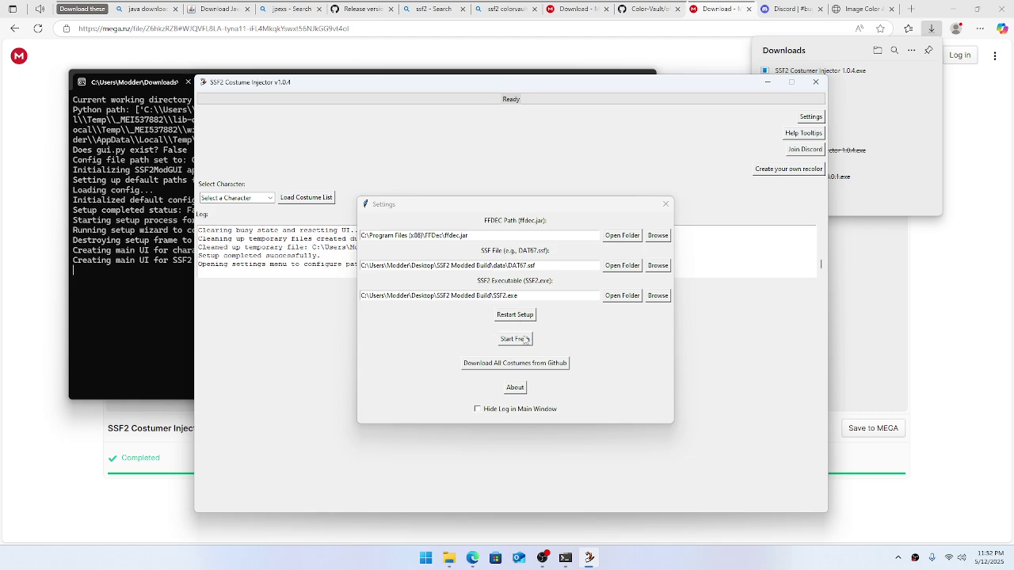
- Check the SSF File path in Settings and switch to Discord's bug-hunter-private channel
drag(535, 266, 366, 267)
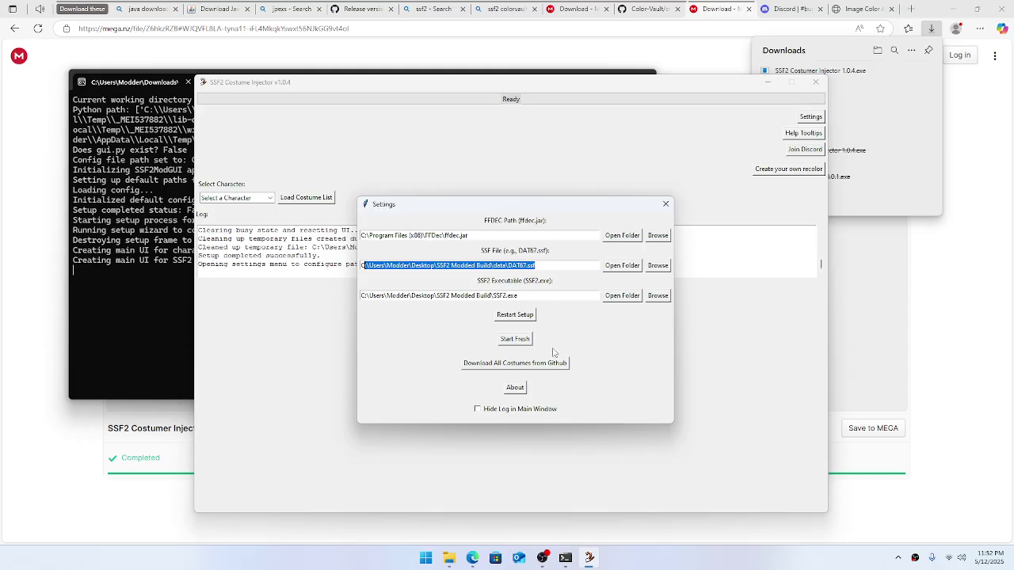
click(773, 8)
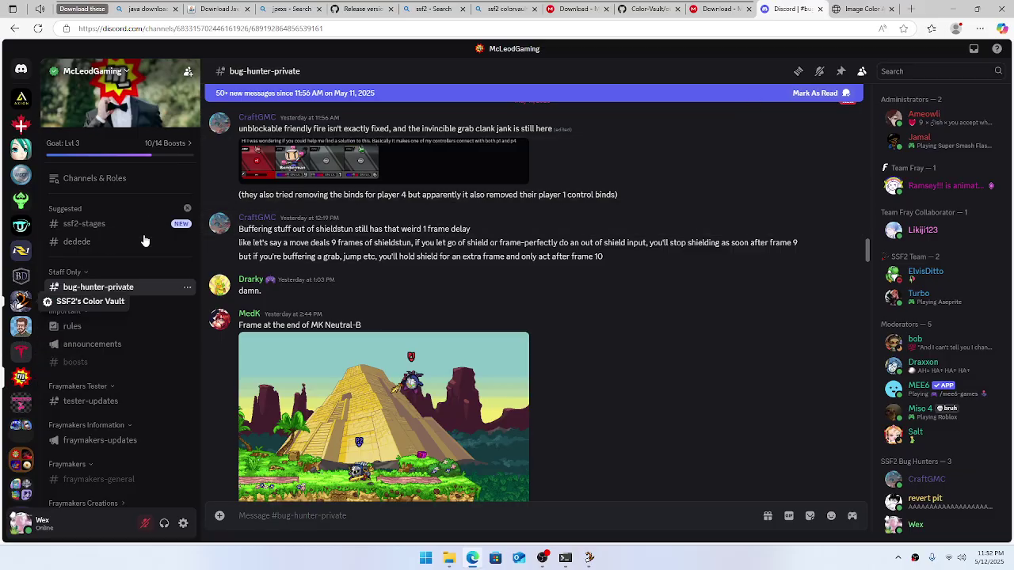
- Check the Color Vault Bot in SSF2's Color Vault server and the Color-Vault repository root
click(21, 301)
click(917, 252)
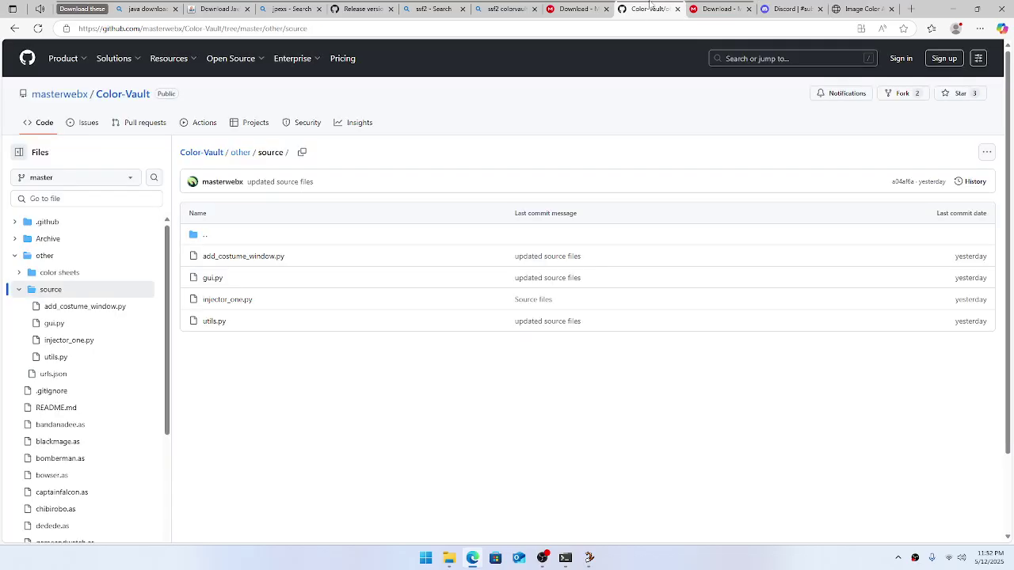
click(649, 9)
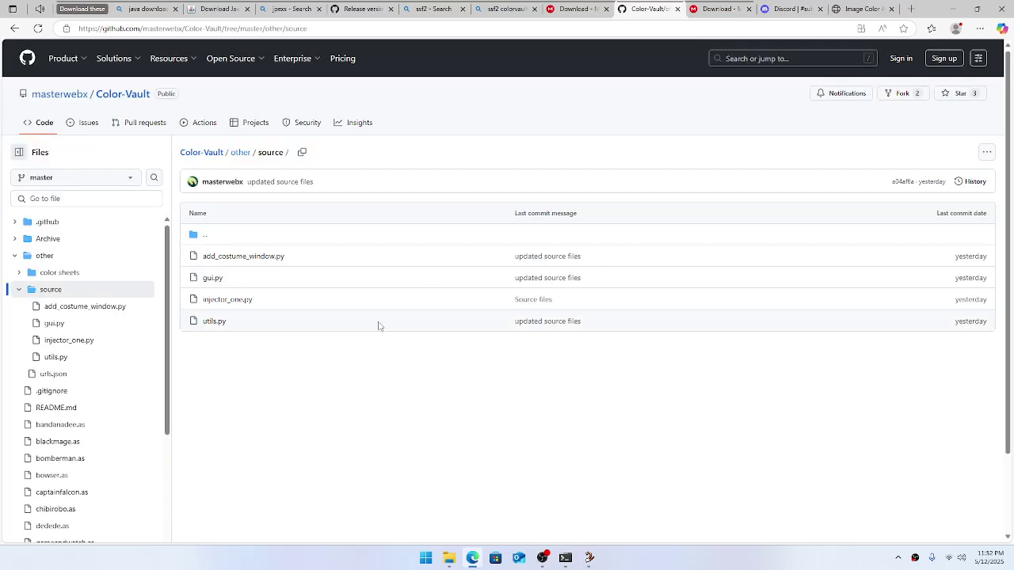
click(215, 156)
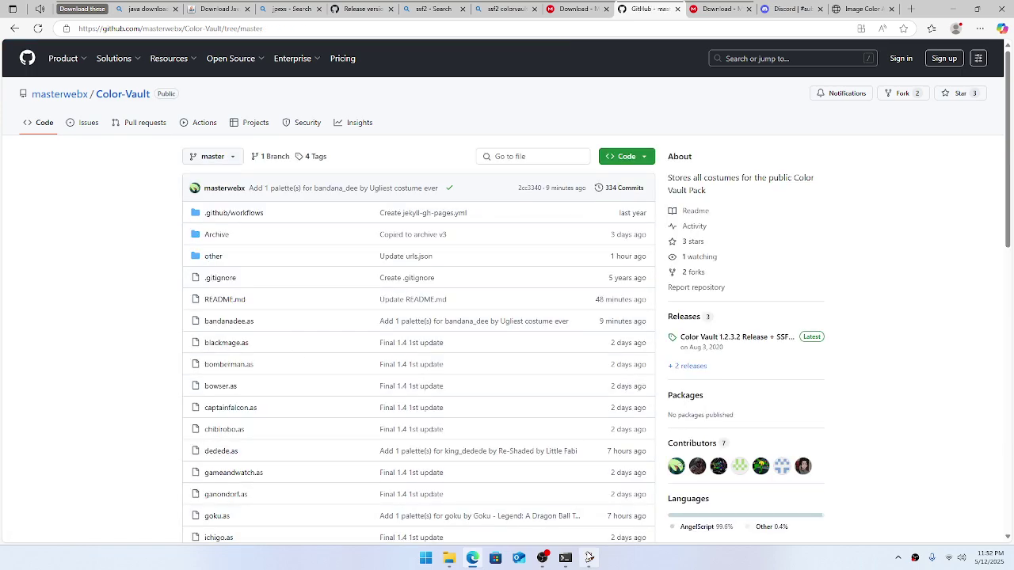
click(590, 557)
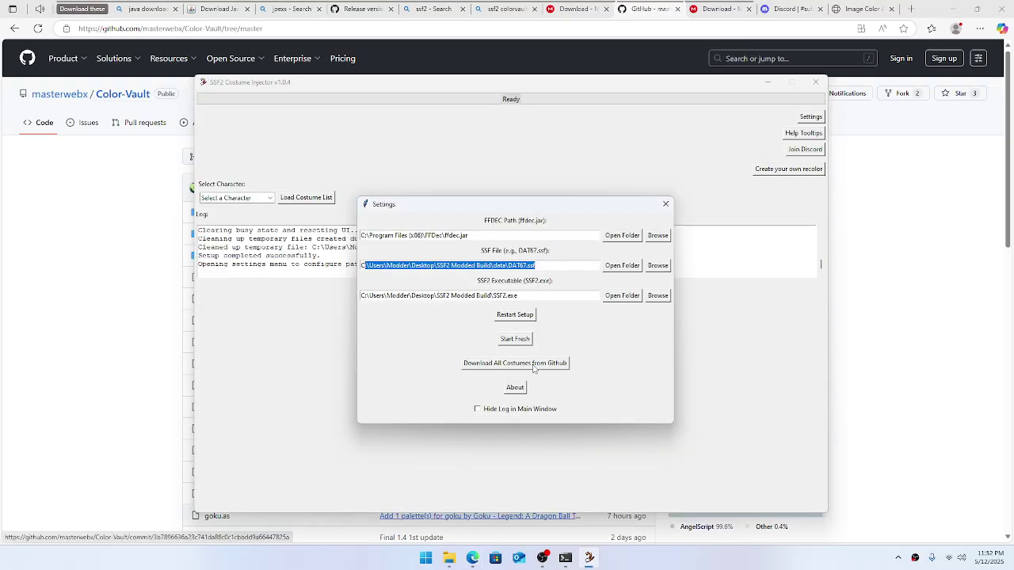
- View the injector's About info, close Settings, and open Color Vault's recolor creator page
click(520, 389)
click(520, 349)
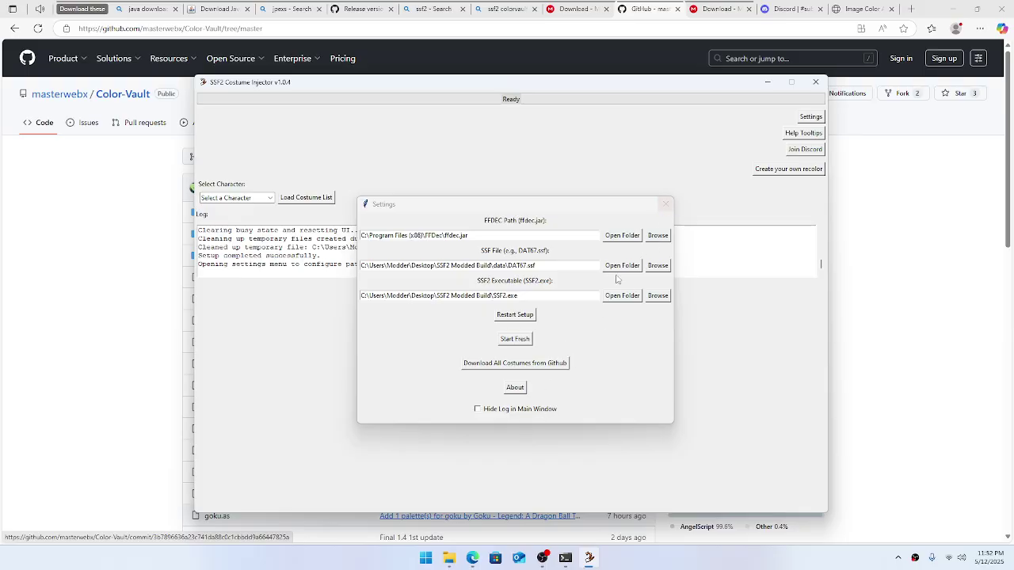
click(666, 204)
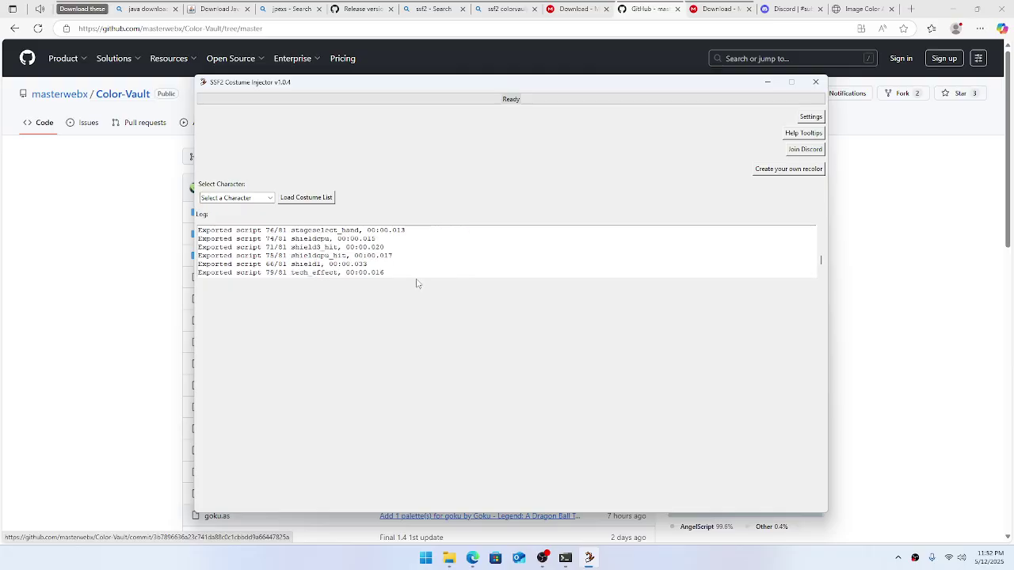
click(781, 173)
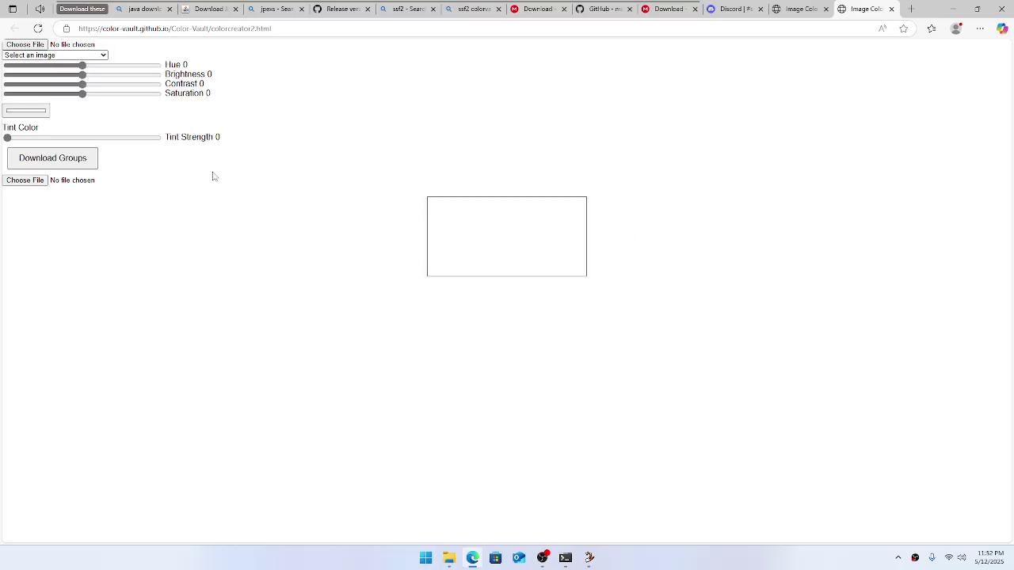
- Browse the recolor sheets and load the Bowser Recolor Sheet
click(79, 55)
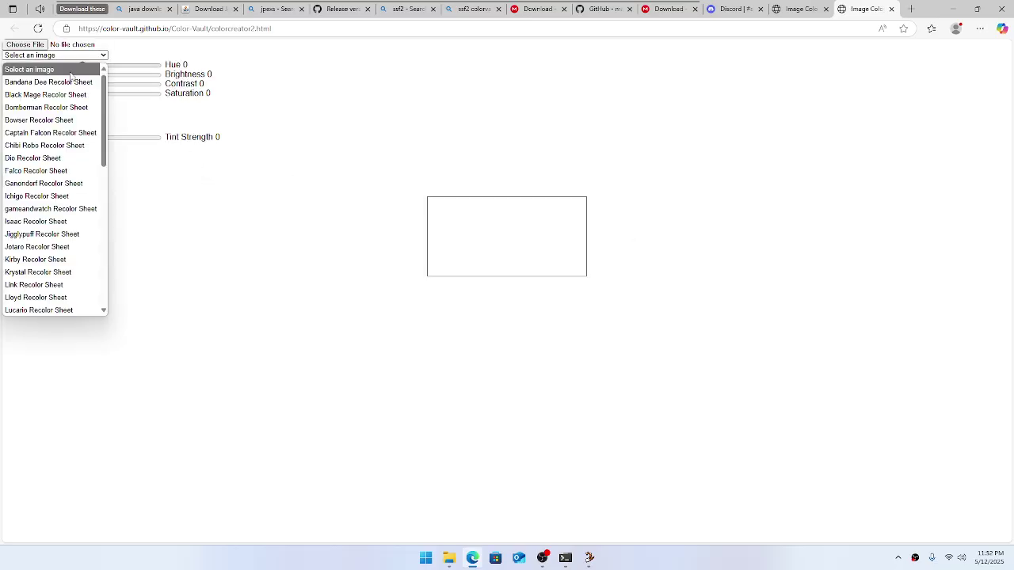
click(71, 80)
click(56, 56)
click(64, 109)
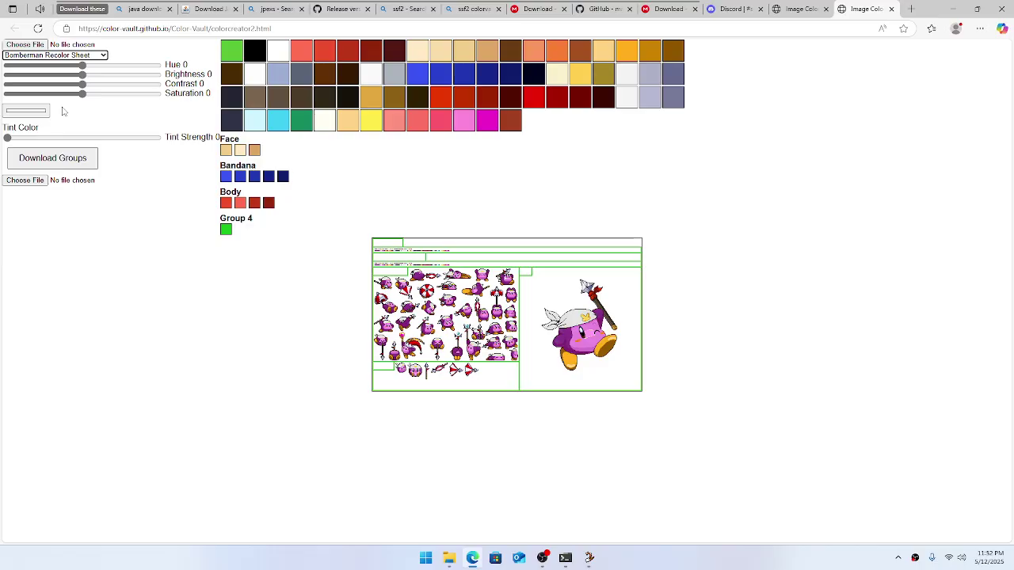
click(56, 56)
click(58, 118)
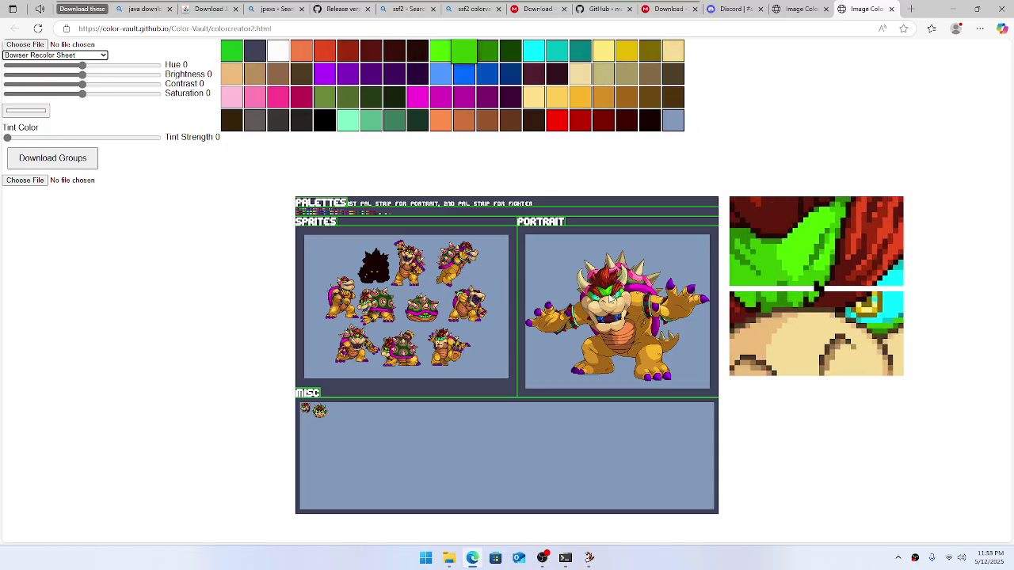
- Group Bowser's orange skin shades with saturation -100, contrast 57 and tint strength 66
click(638, 317)
click(638, 308)
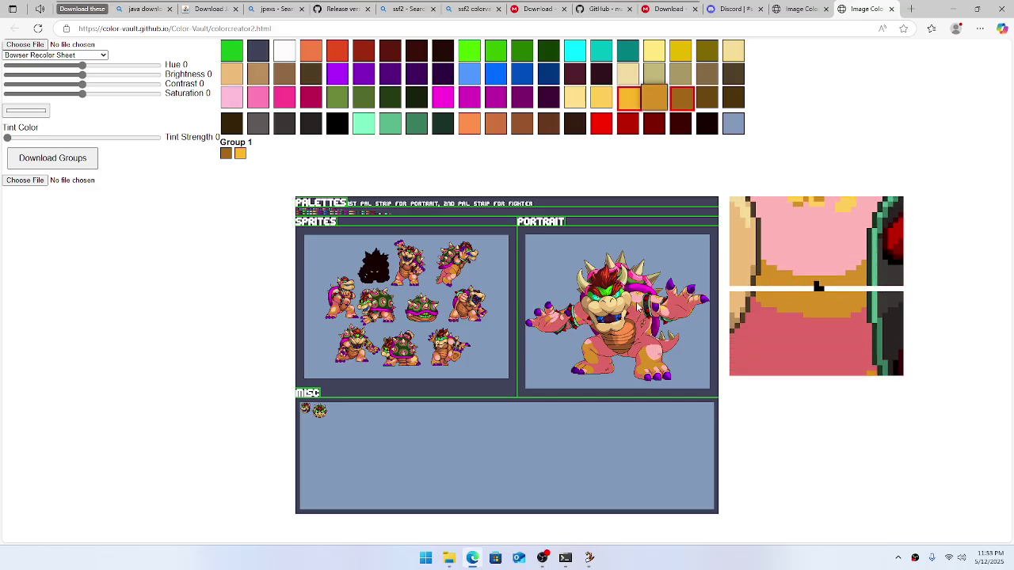
click(639, 306)
click(641, 302)
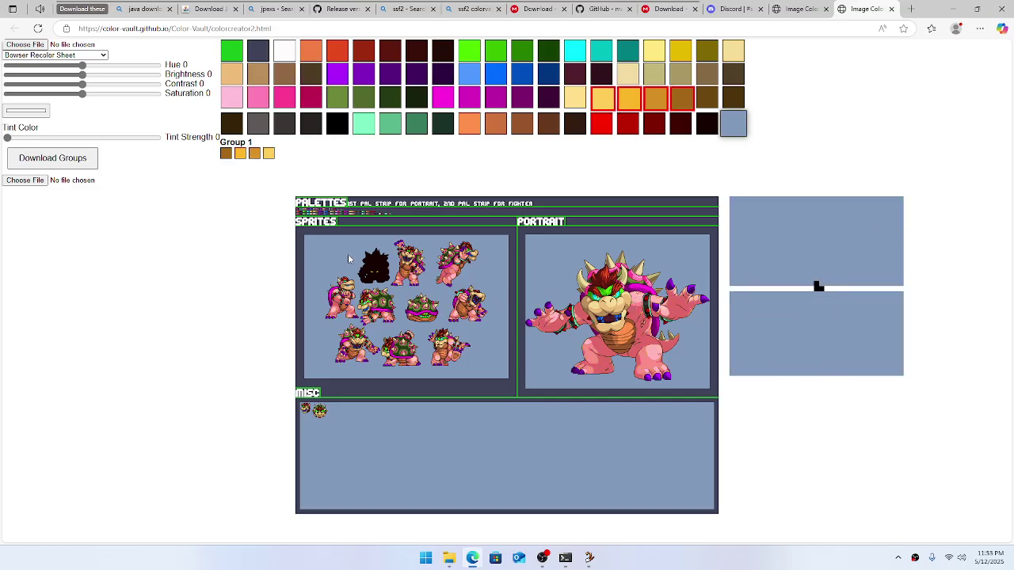
drag(7, 138, 104, 138)
drag(82, 94, 4, 93)
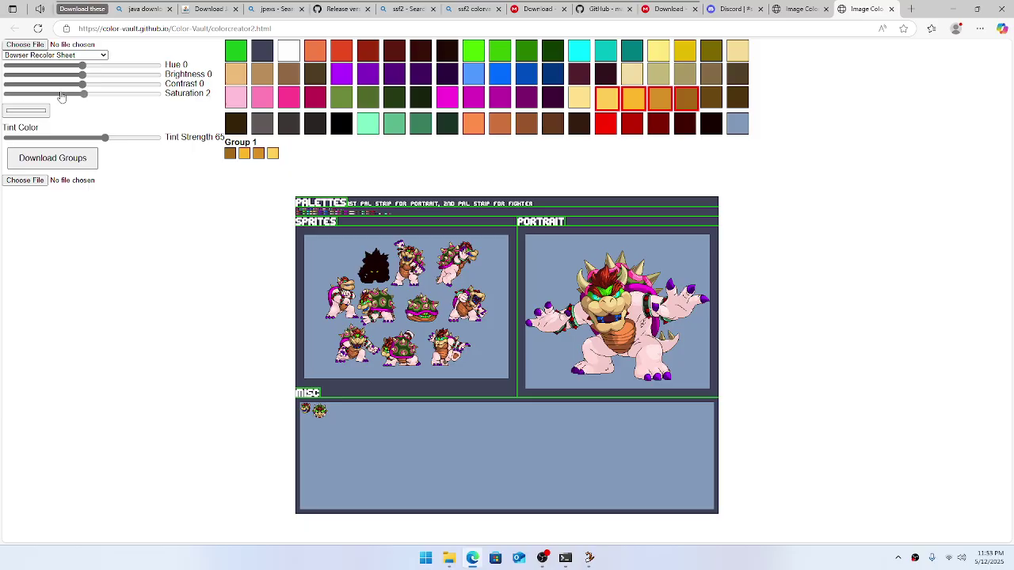
drag(84, 86, 124, 85)
mouse_move(106, 139)
mouse_down()
mouse_move(124, 139)
mouse_move(113, 139)
mouse_up()
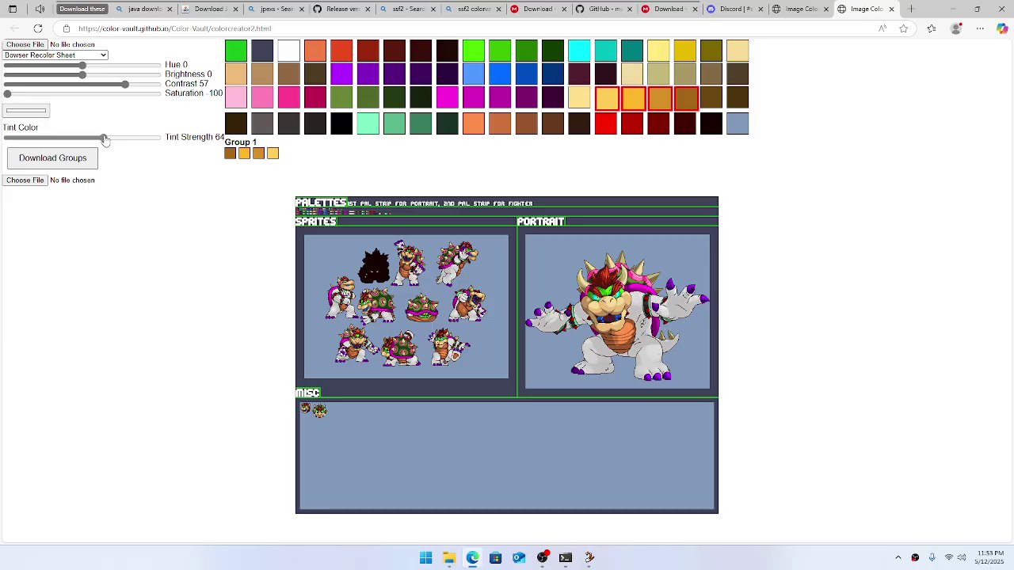
- Set Group 1's tint colour to teal
click(27, 111)
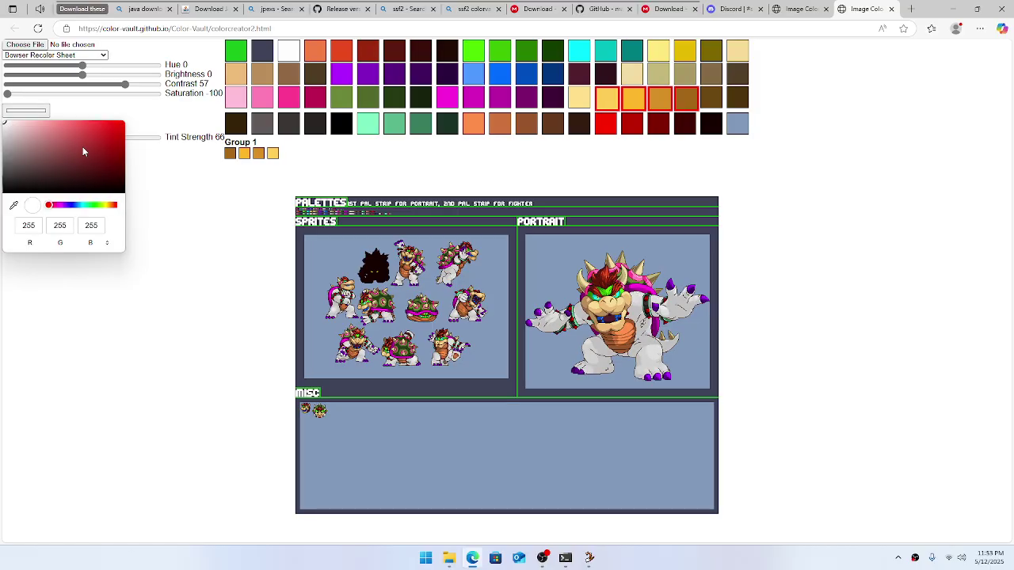
click(83, 146)
click(108, 134)
click(85, 209)
click(83, 150)
click(80, 145)
click(190, 251)
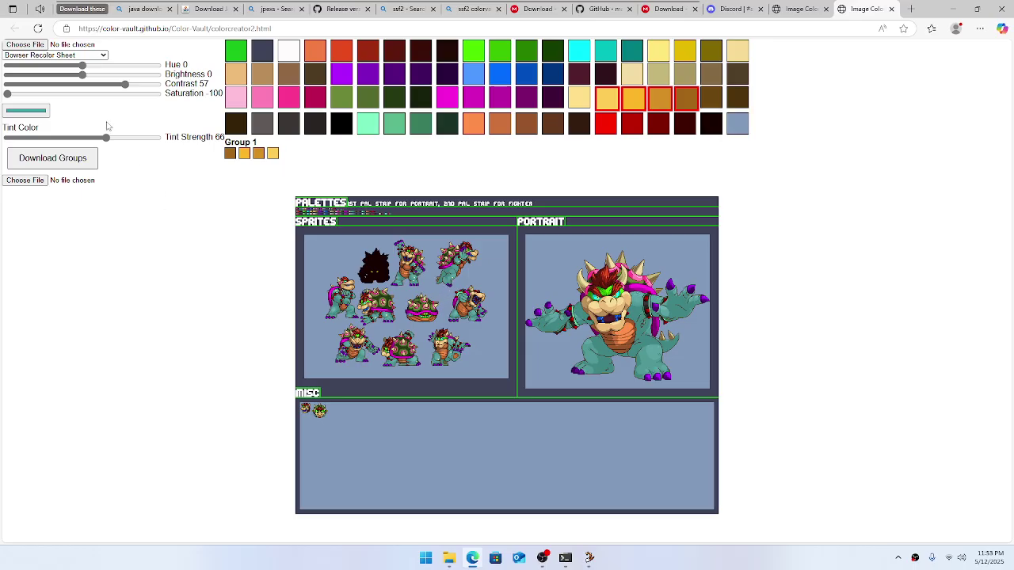
click(58, 55)
- Load the Bandana Dee Recolor Sheet and select its Bandana colour group
click(48, 81)
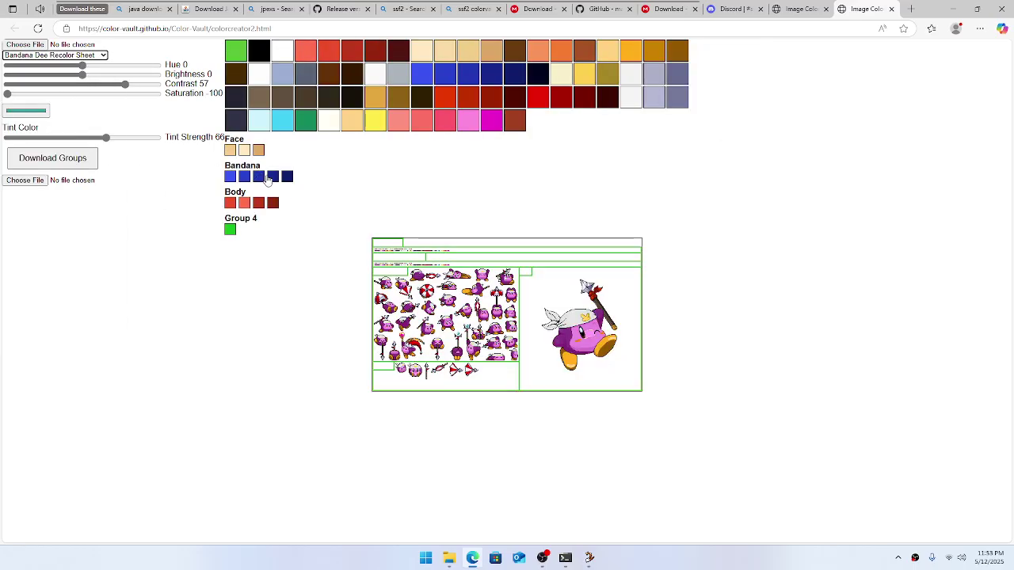
click(247, 156)
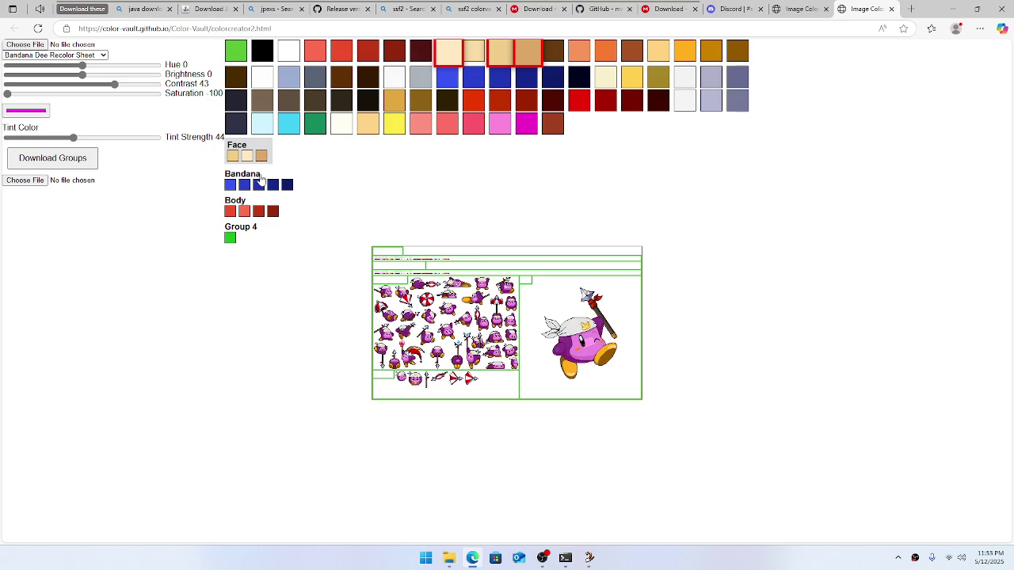
click(255, 180)
click(237, 205)
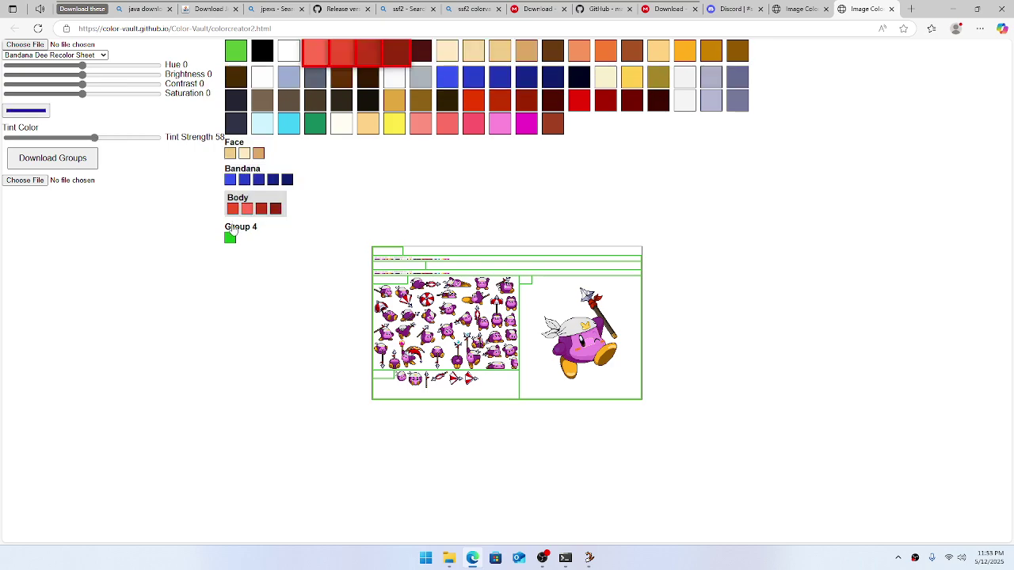
click(245, 176)
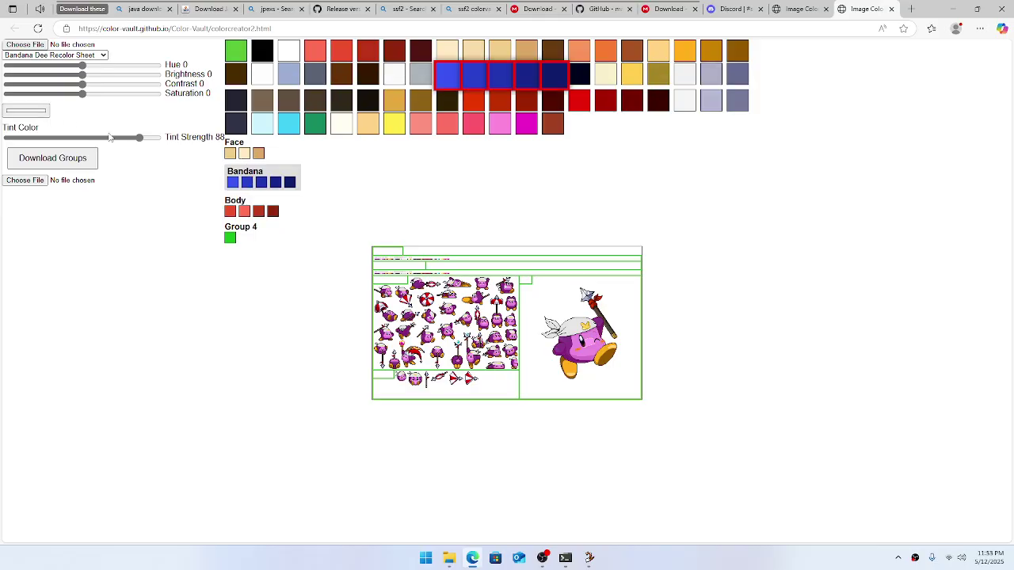
- Tint the bandana dusty brown-red (141,98,98), then return to the Costume Injector
click(41, 112)
click(72, 160)
drag(97, 139, 40, 152)
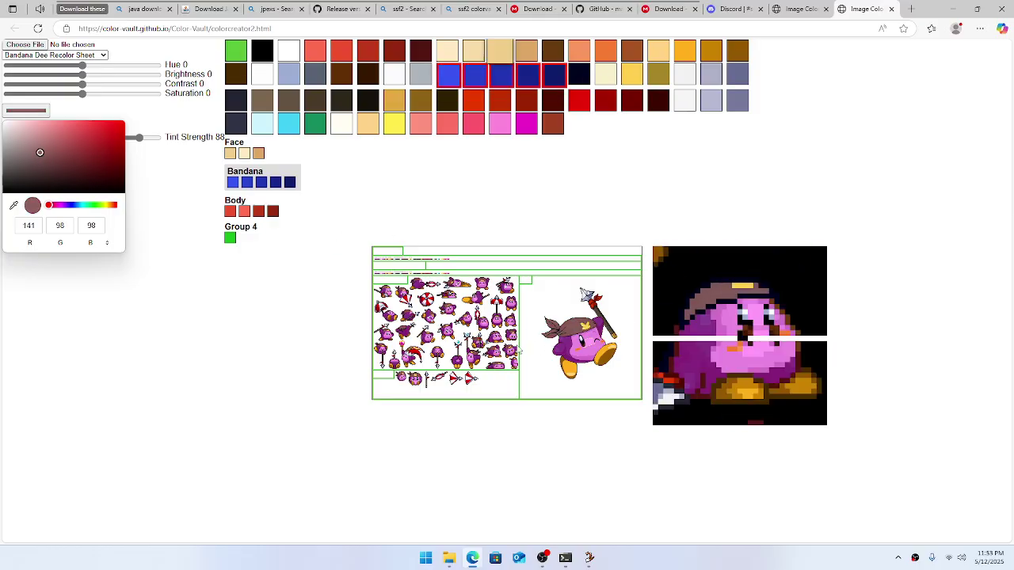
click(299, 327)
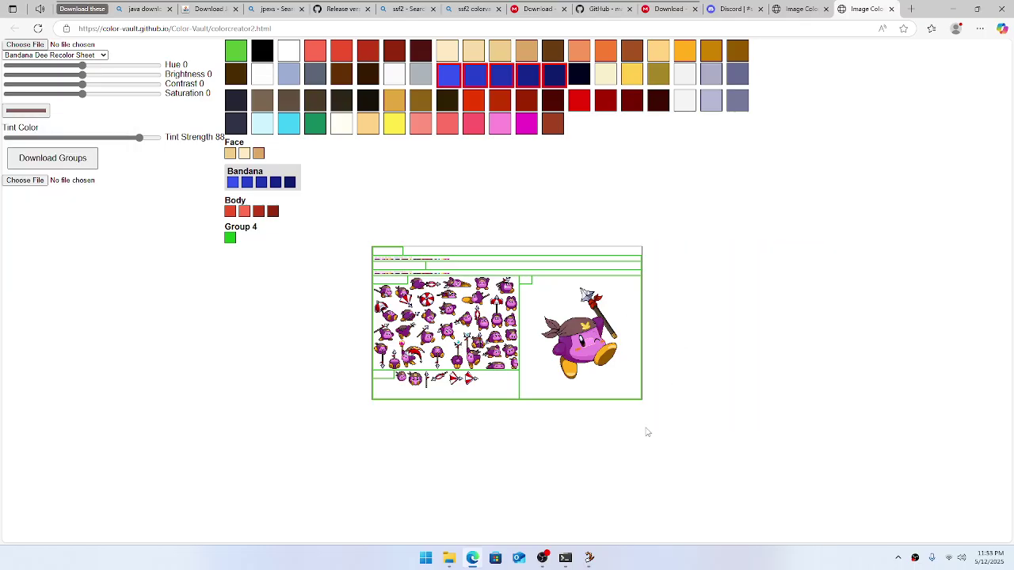
click(593, 554)
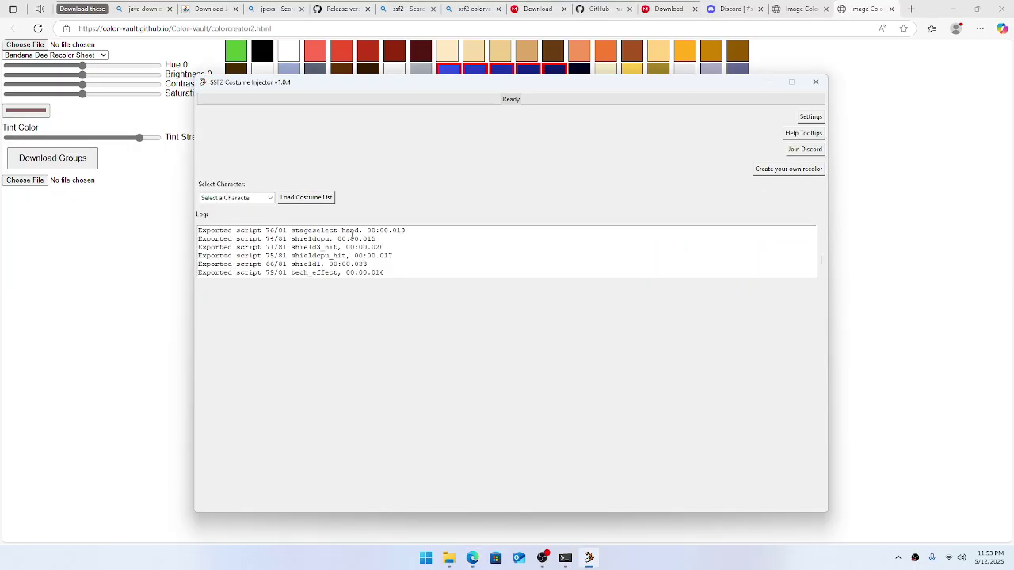
- Load bandanadee's costume list, preview its slots up to Base, and request online costumes
click(238, 199)
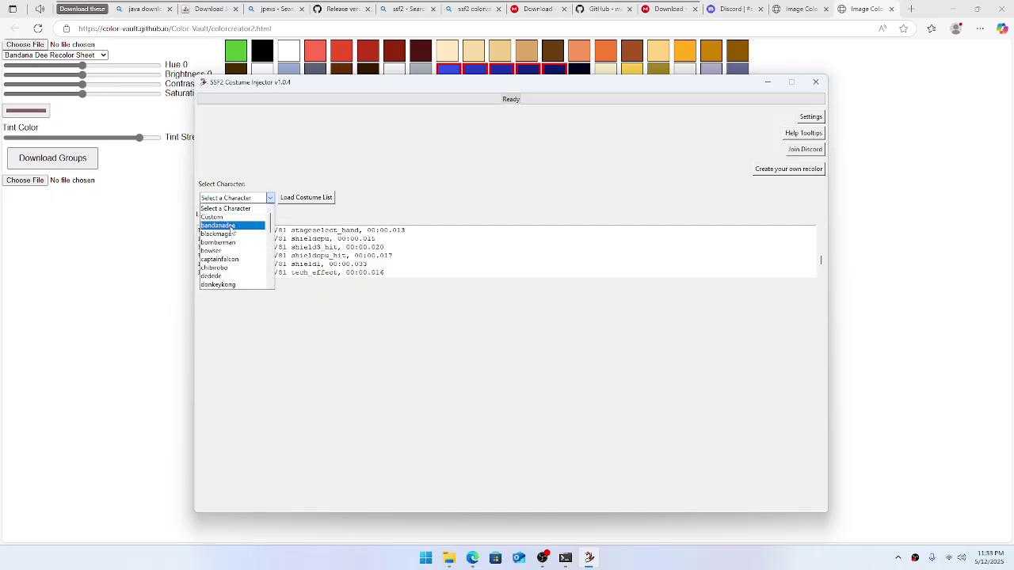
click(228, 224)
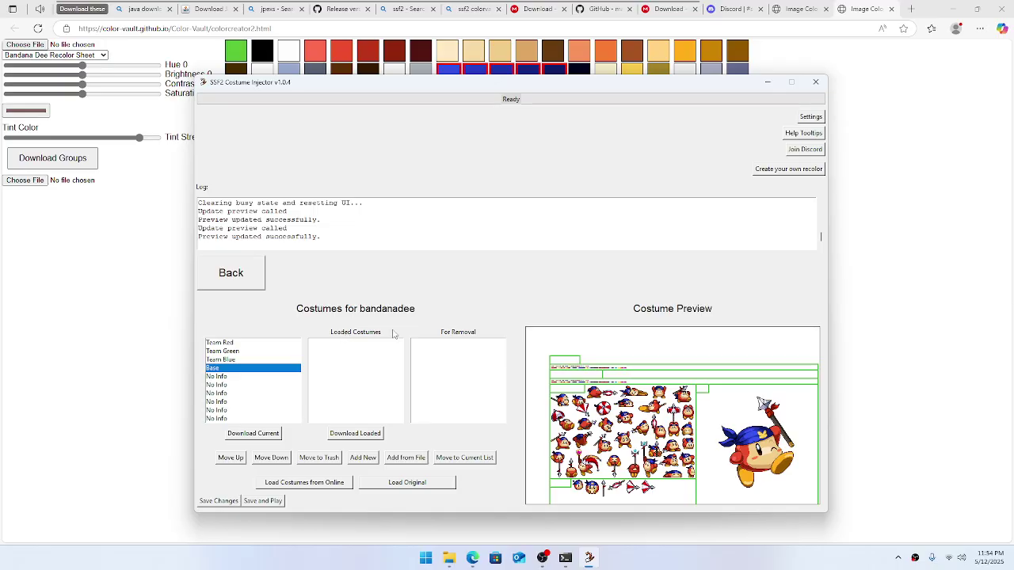
click(266, 377)
click(273, 401)
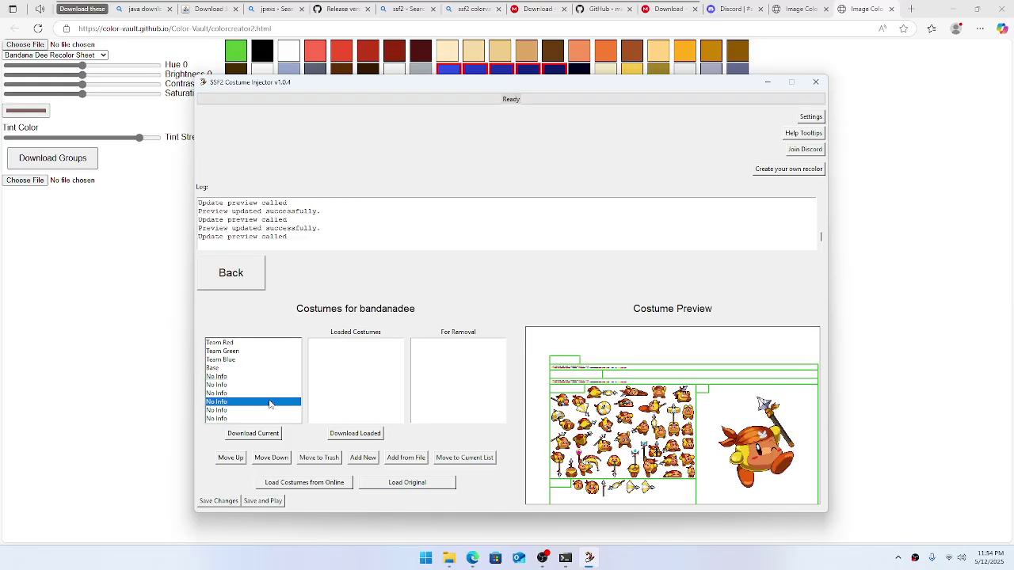
click(261, 378)
click(261, 402)
click(265, 378)
scroll(262, 376, up, 2)
click(265, 369)
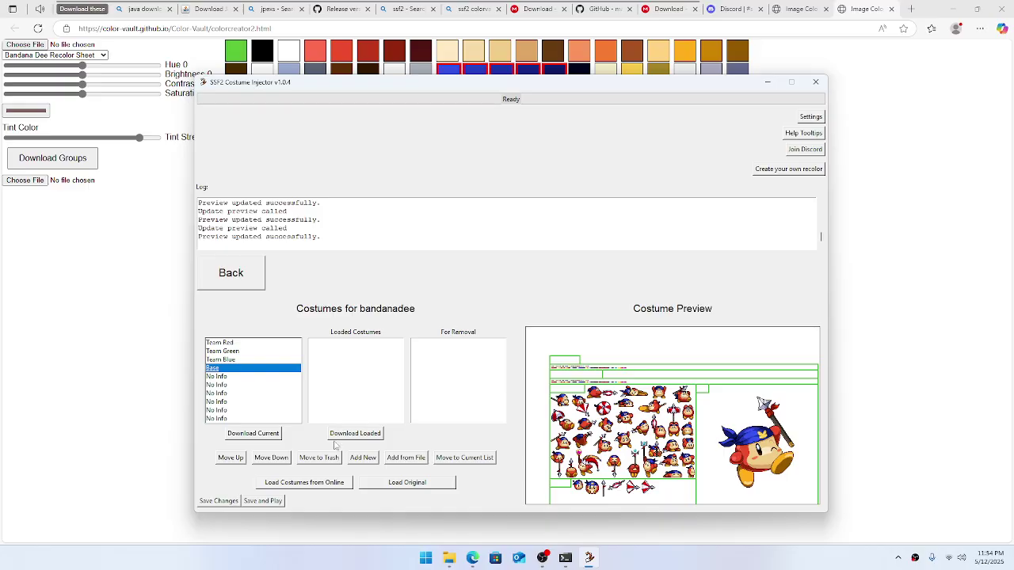
click(324, 485)
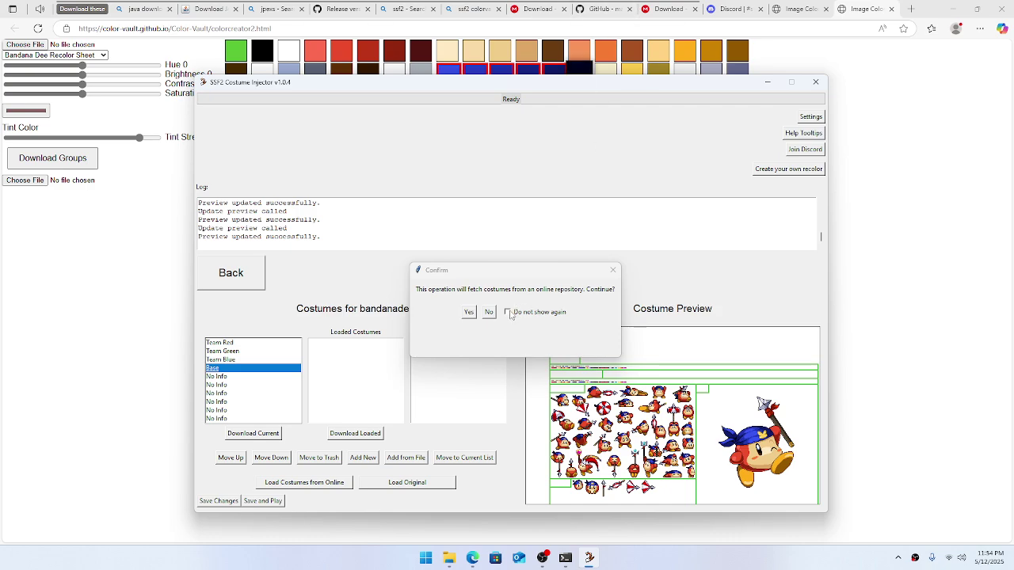
- Fetch the 110 online recolors and preview Kirby BD and Gameboy Bandana Dee
click(468, 312)
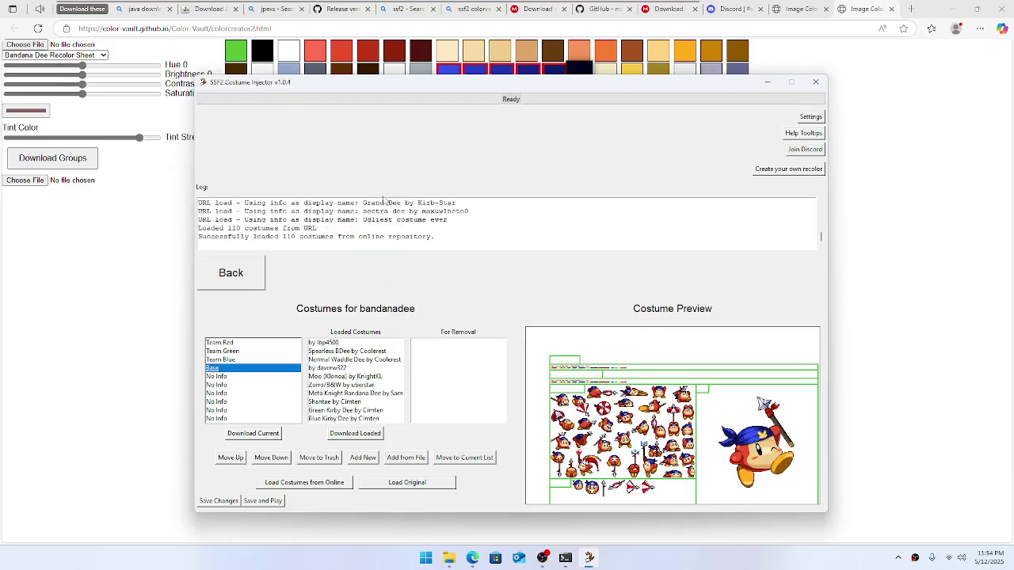
drag(366, 361, 365, 388)
scroll(365, 388, down, 2)
click(365, 376)
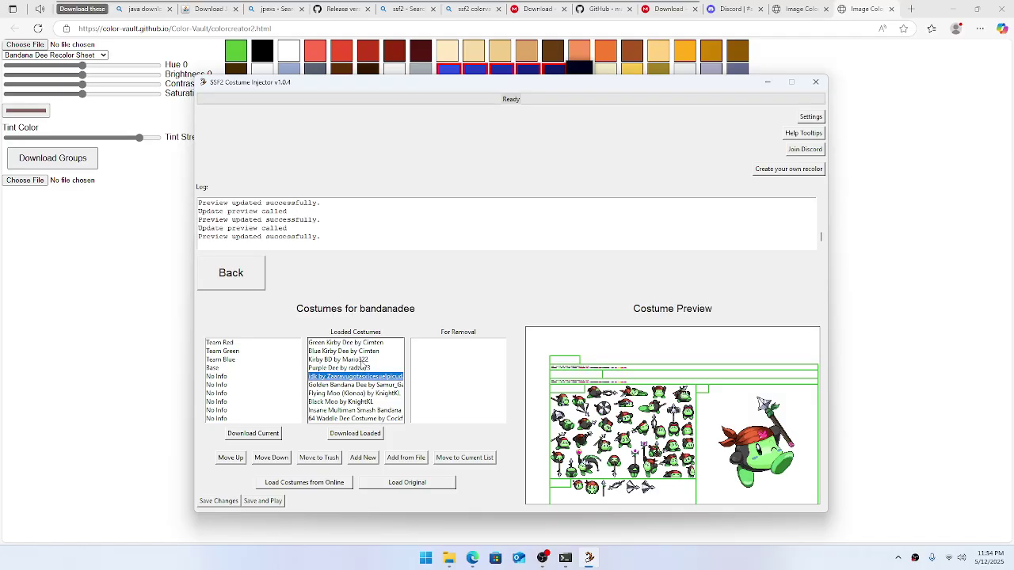
click(362, 361)
scroll(367, 383, down, 2)
click(363, 385)
- Preview King Dedede Dee by Sploosh and select King Dedede Dee through Radzo PFP
click(365, 368)
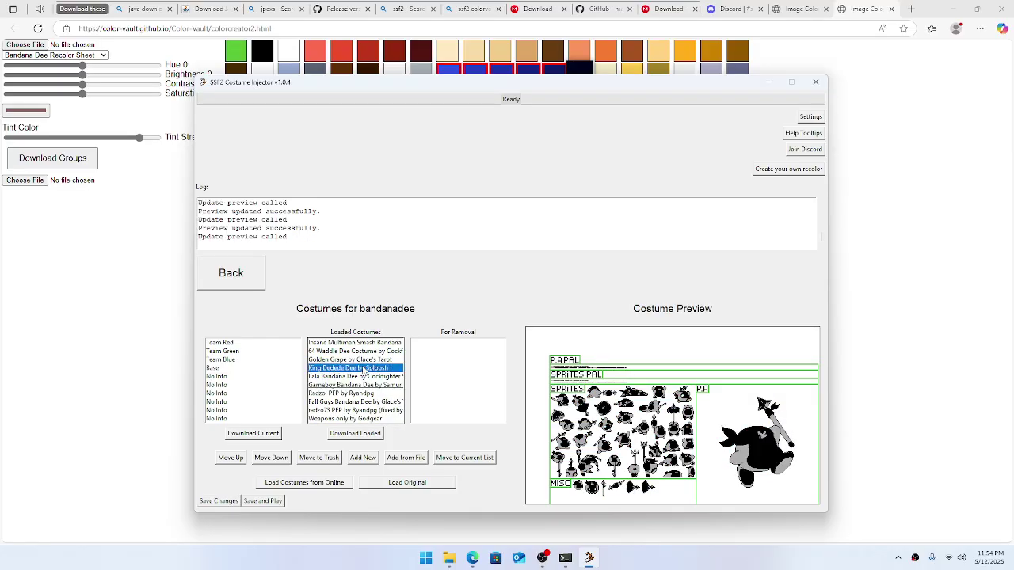
scroll(369, 379, down, 1)
scroll(369, 381, up, 1)
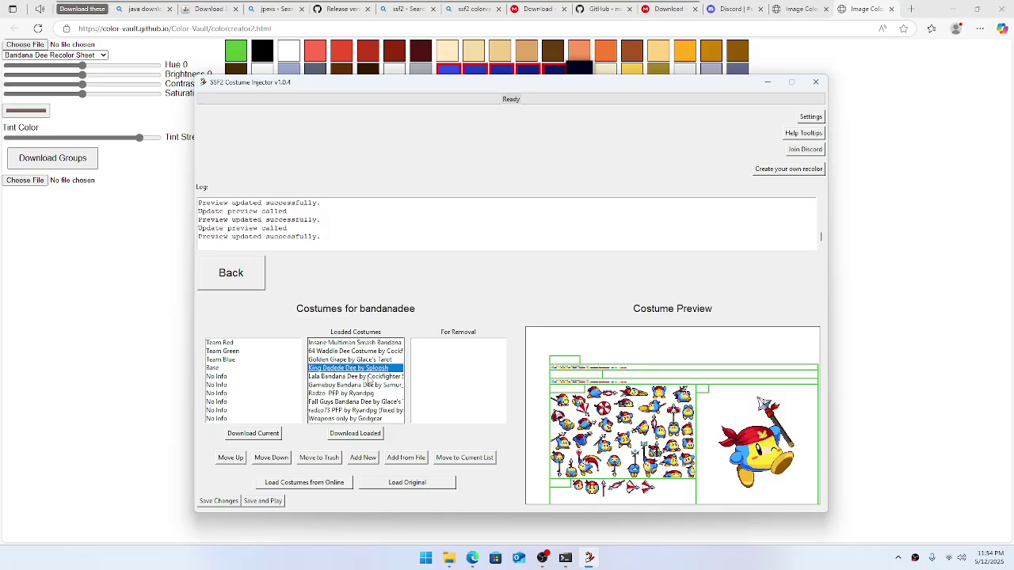
shift+click(362, 393)
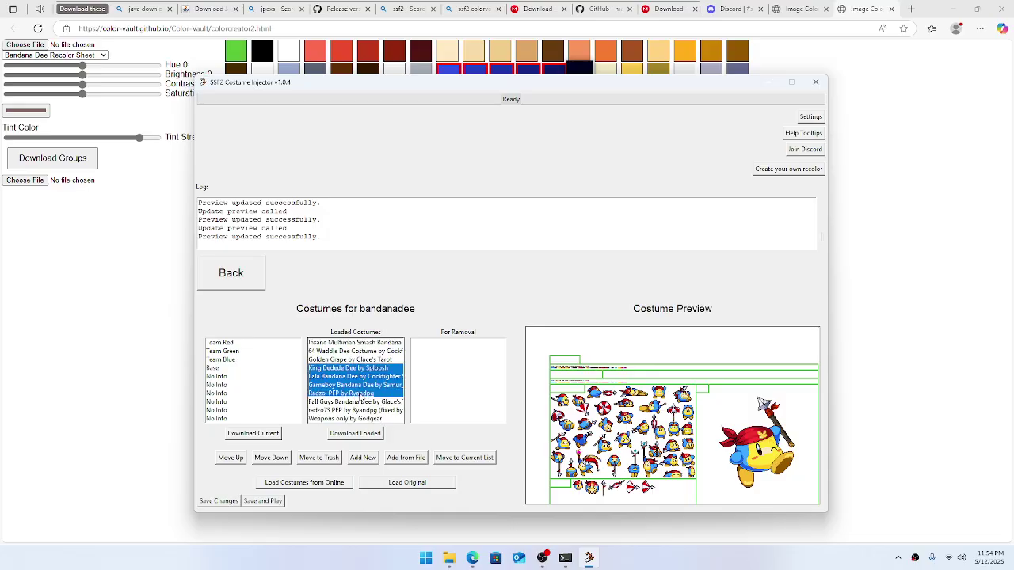
click(350, 369)
- Move the four chosen recolors into Bandana Dee's current costume slots
shift+click(349, 394)
click(349, 369)
shift+click(348, 394)
click(452, 463)
- Preview the Radzo PFP, Gameboy, Lala and King Dedede Dee slots, then choose Save and Play
scroll(232, 388, down, 2)
click(235, 394)
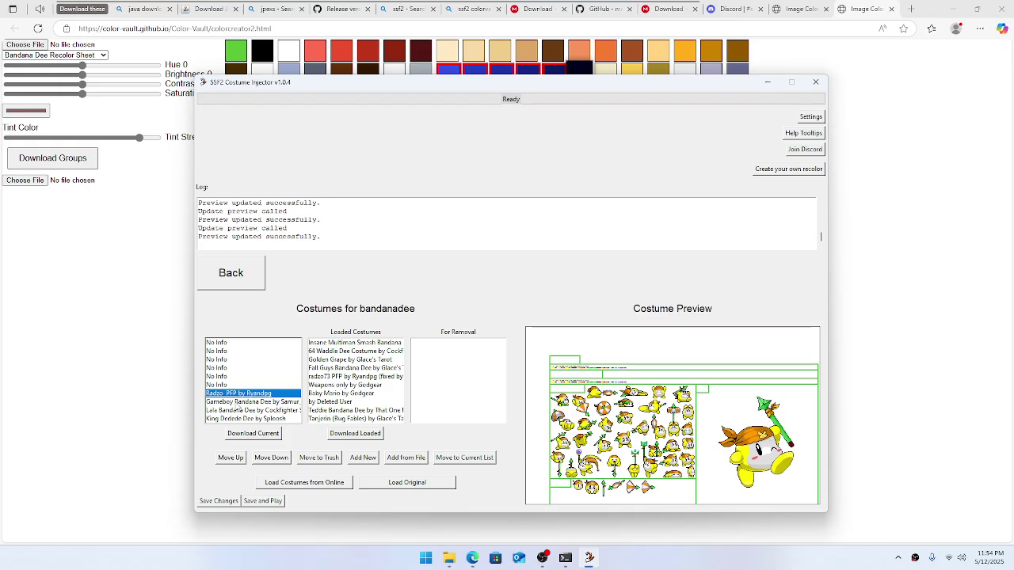
click(238, 402)
click(242, 410)
click(251, 419)
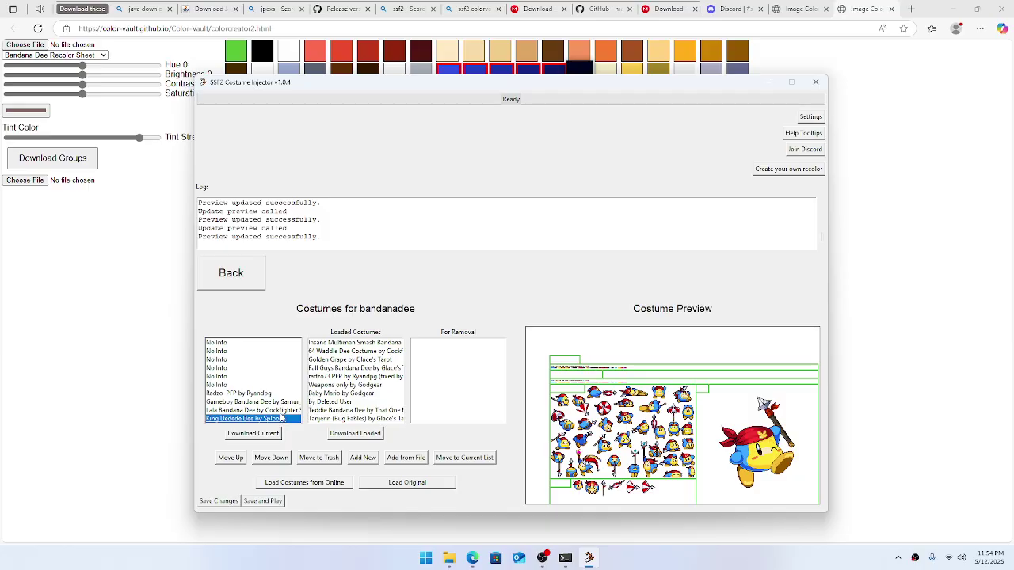
click(274, 501)
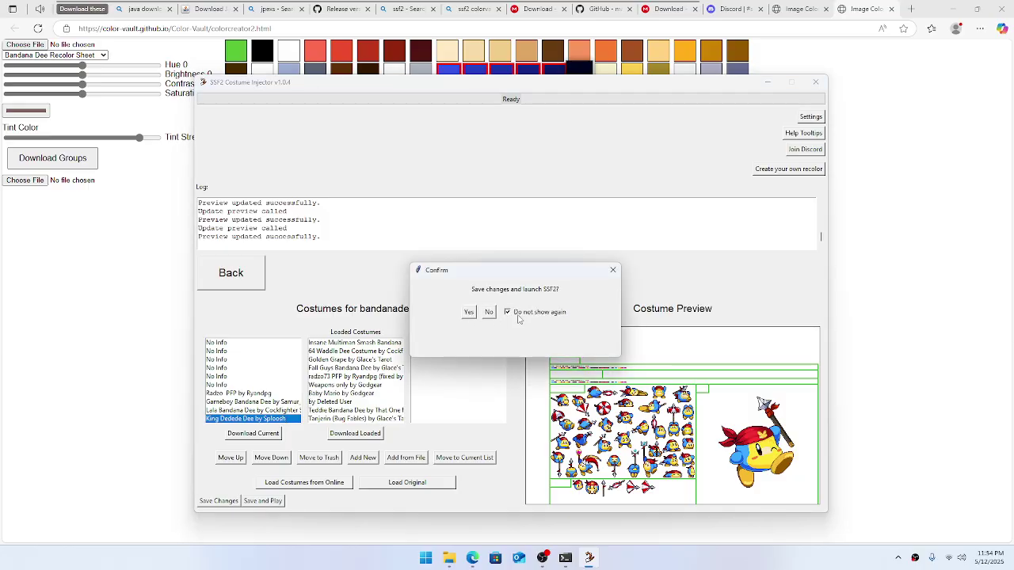
- Confirm saving, allow JPEXS injection, suppress repeat prompts, and launch Super Smash Flash 2
click(468, 312)
click(511, 313)
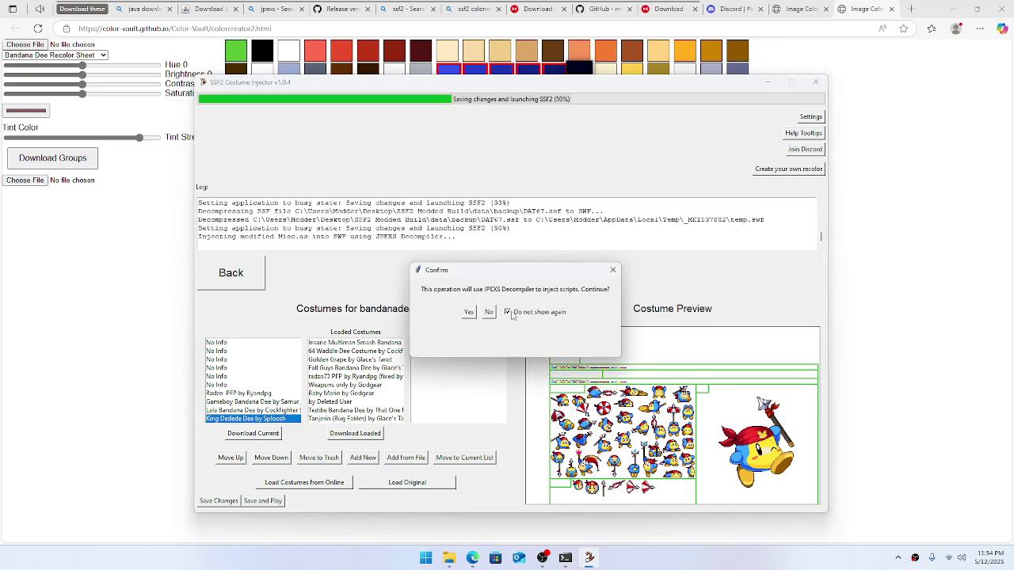
click(471, 315)
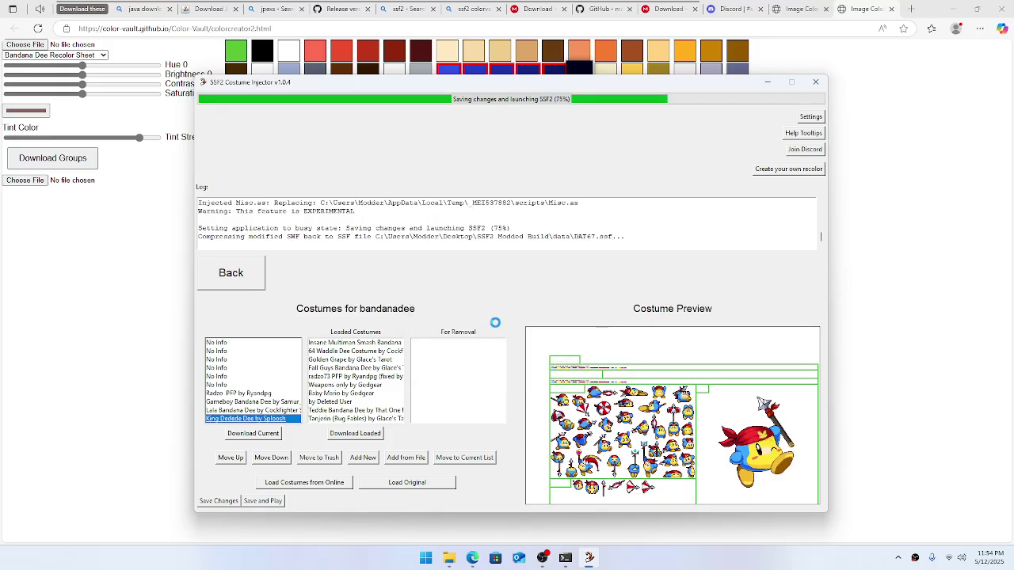
click(508, 313)
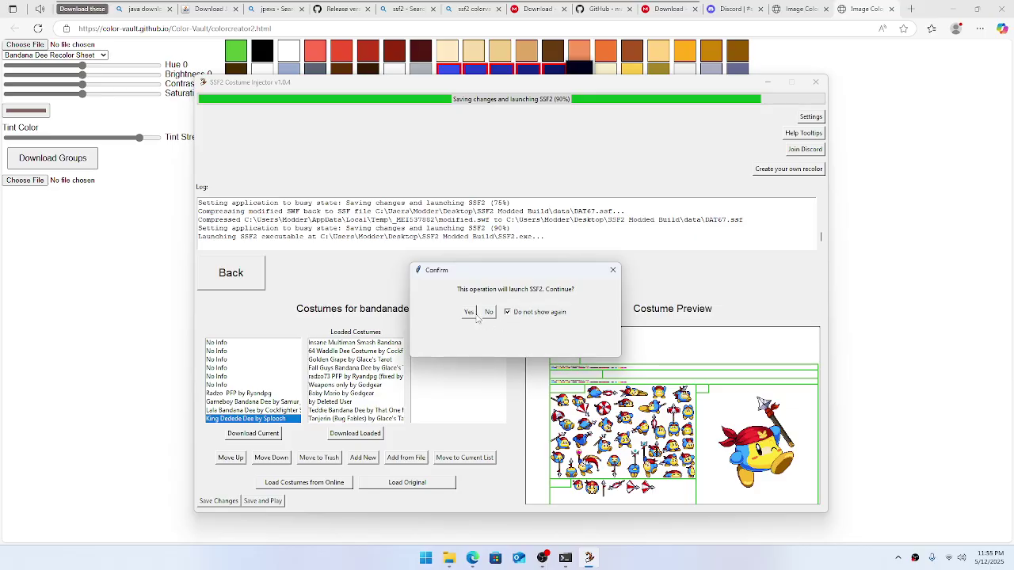
click(473, 313)
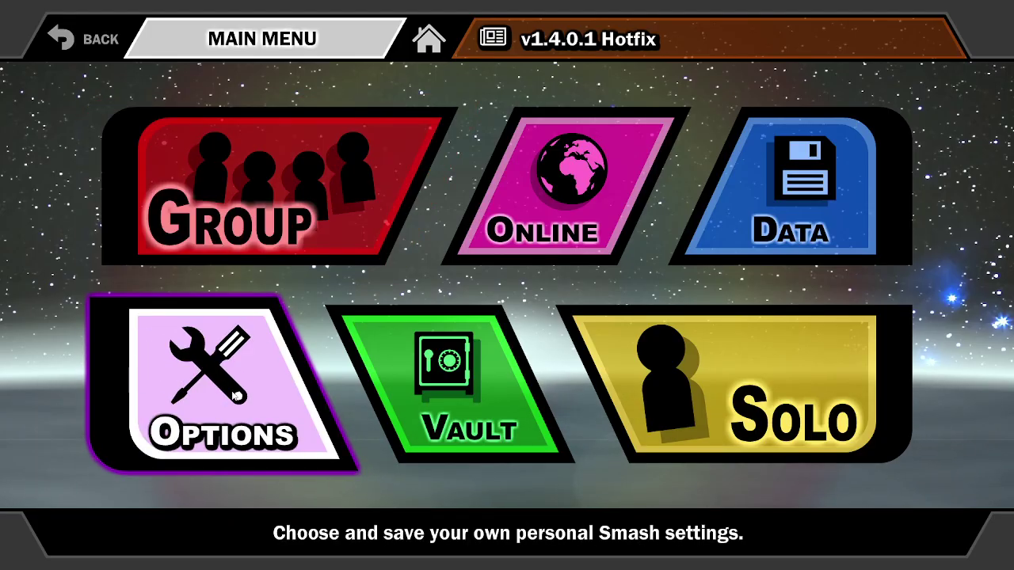
- Set Music volume to 3 and Sound and Voice to 4 in Options > Sounds
click(207, 379)
click(333, 269)
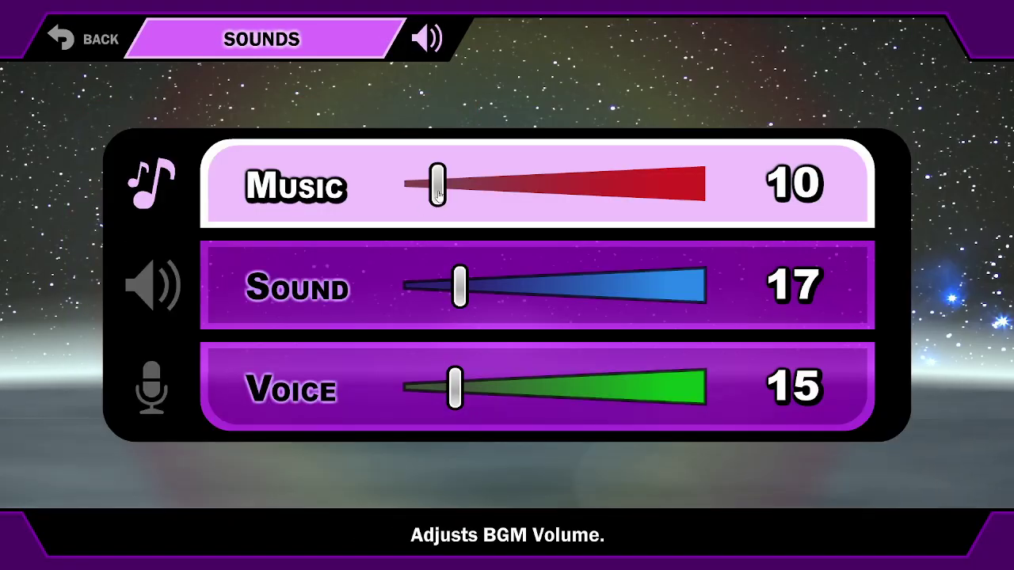
drag(436, 196, 418, 190)
drag(459, 287, 422, 287)
drag(441, 368, 406, 368)
key(Escape)
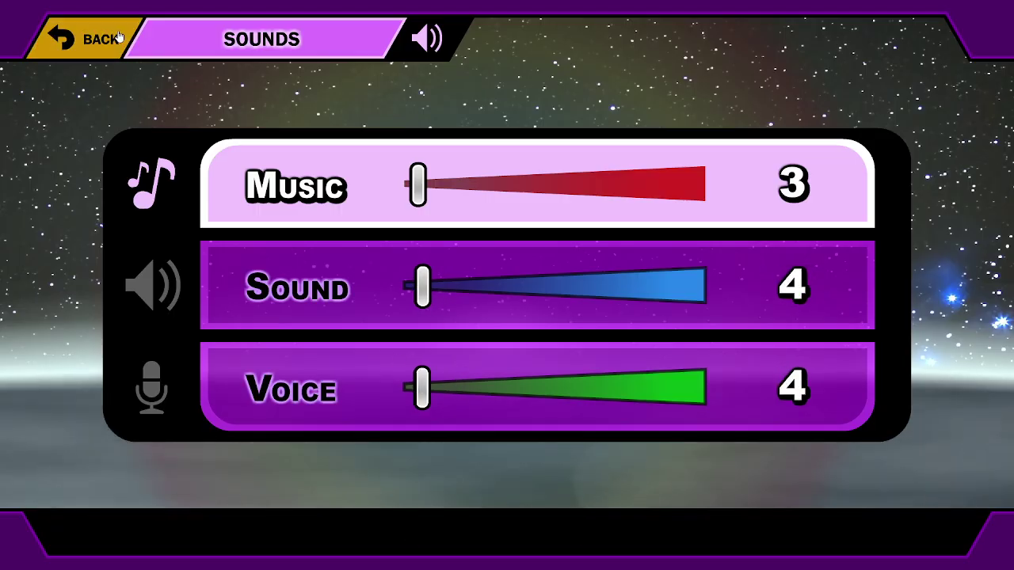
key(Escape)
- Enter Group > Smash character select and pick up the player 1 token
click(283, 181)
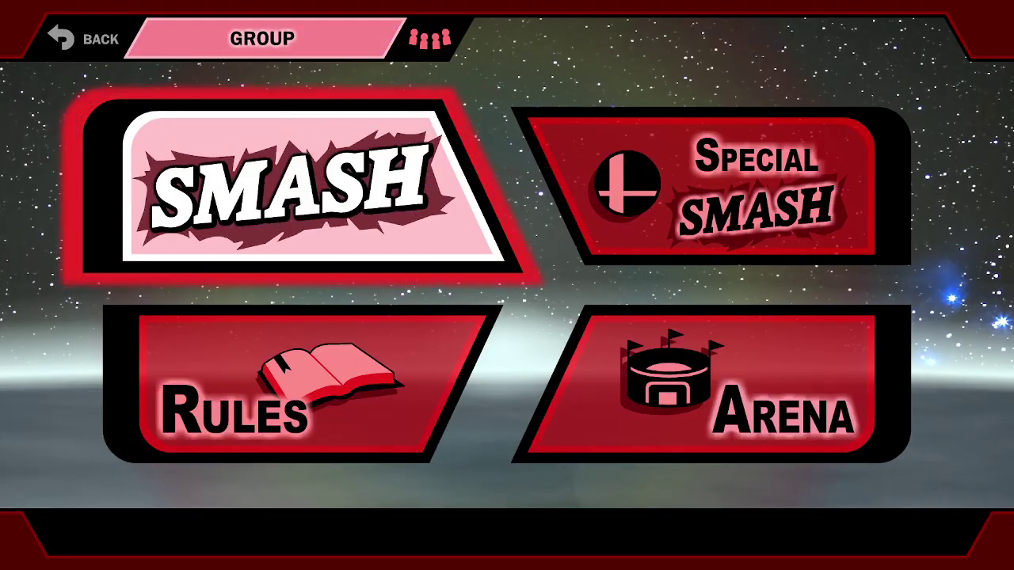
click(294, 181)
click(121, 440)
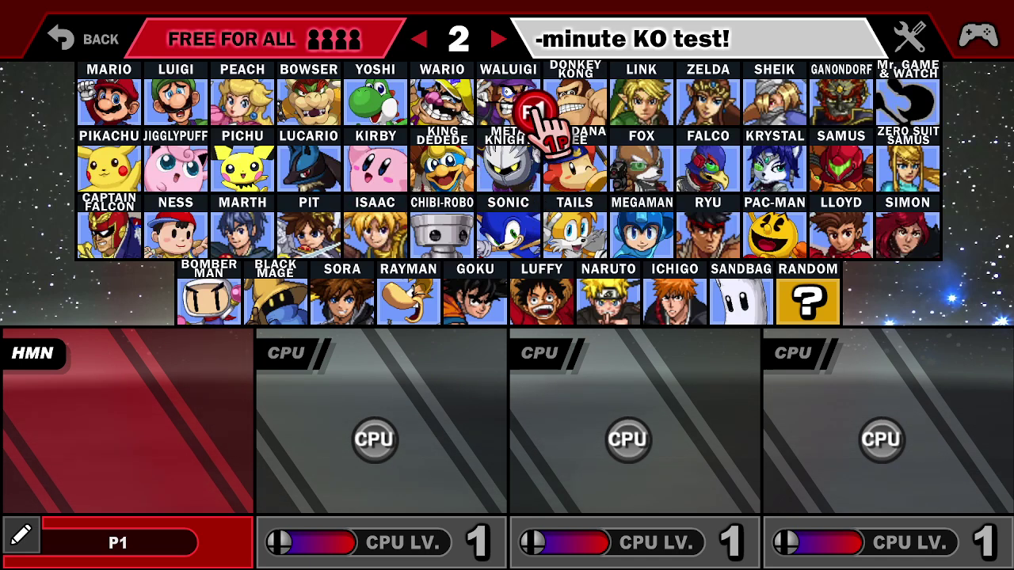
- Play a random-stage match as red-bandana Bandana Dee against a level 9 CPU, then pause
click(572, 157)
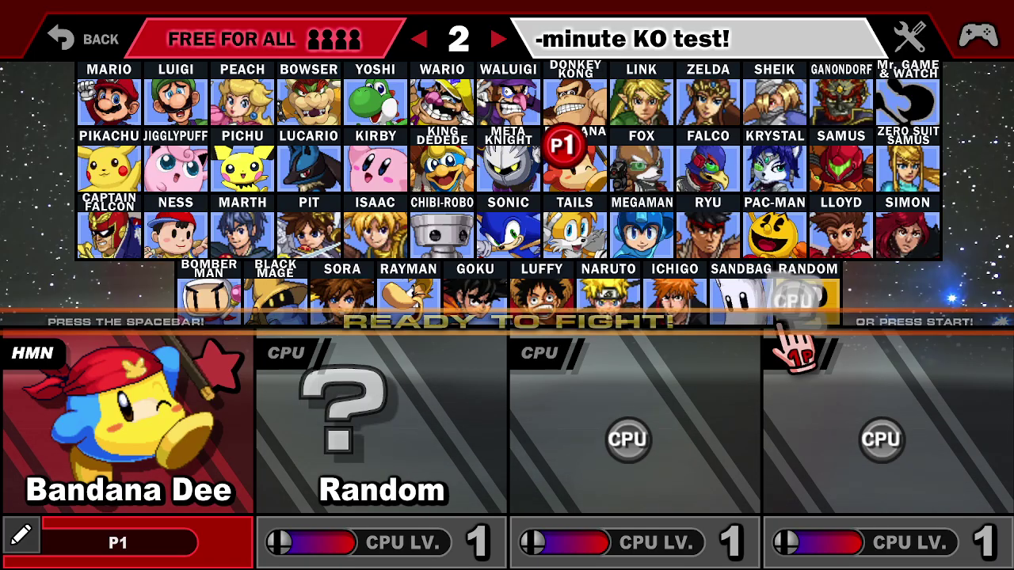
click(389, 549)
key(space)
key(space)
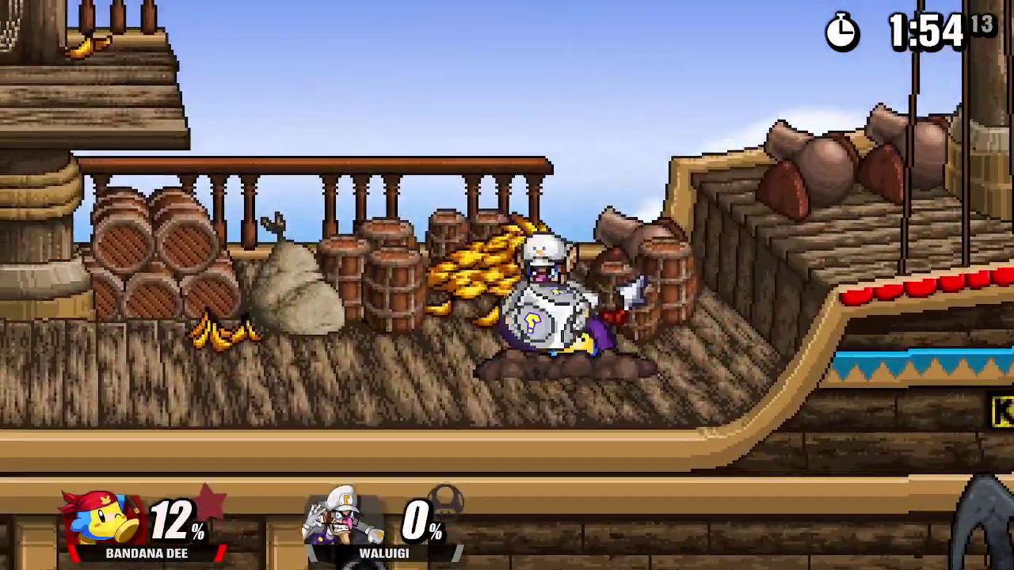
key(BackSpace)
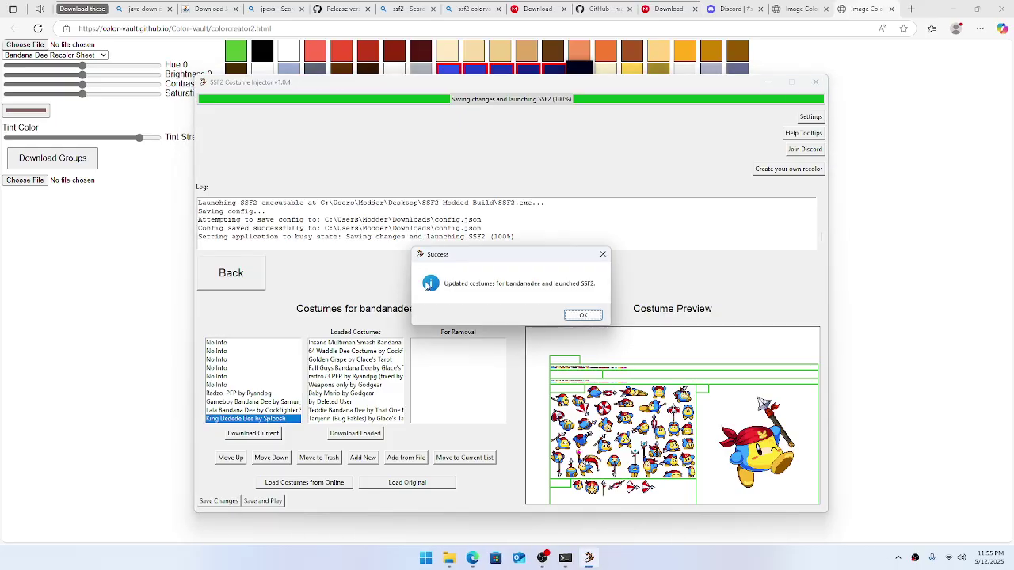
- Dismiss the Success message, start a new costume in Bandana Dee's costume list, then return to Color Creator
click(582, 315)
click(309, 273)
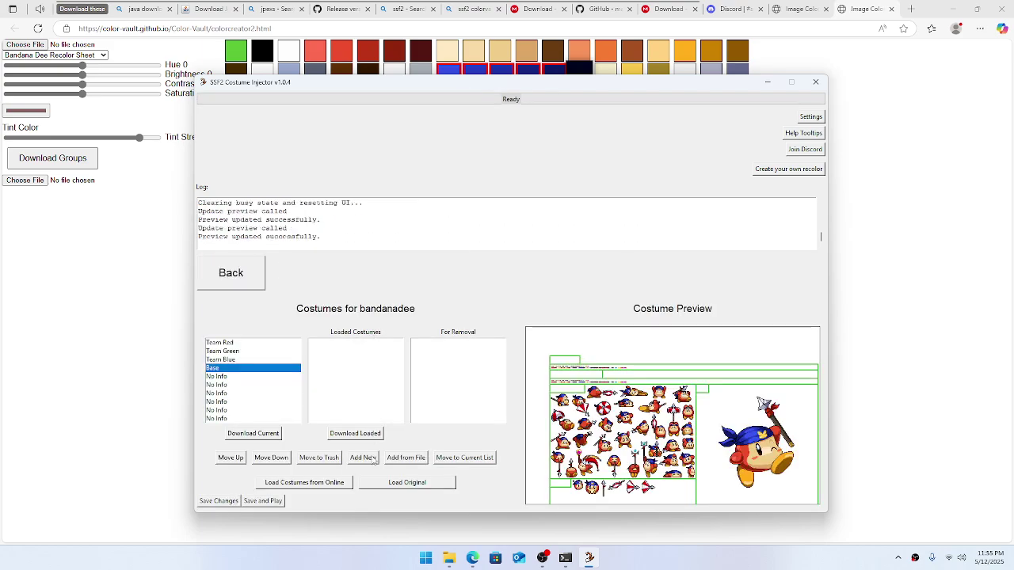
click(364, 458)
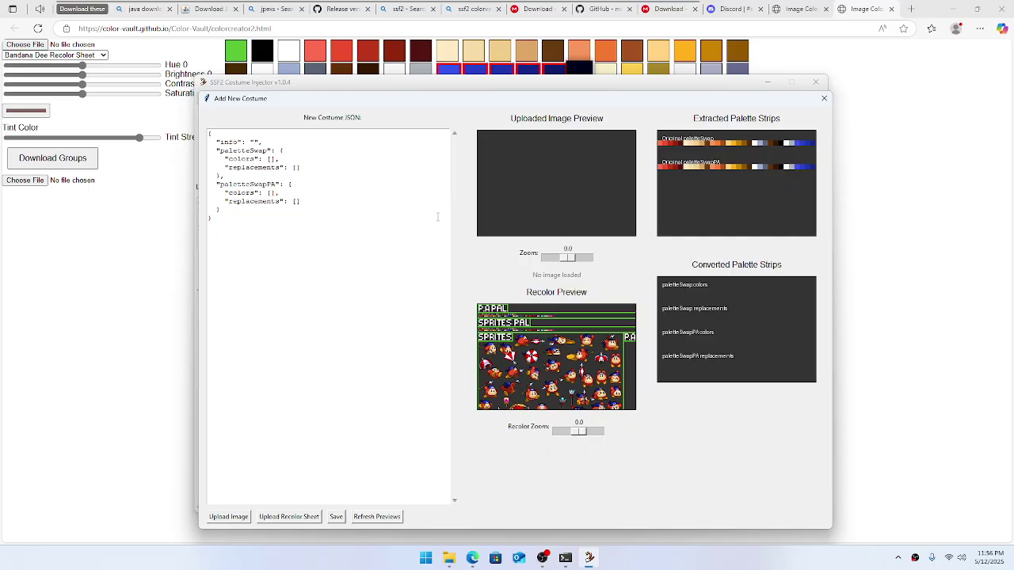
click(125, 250)
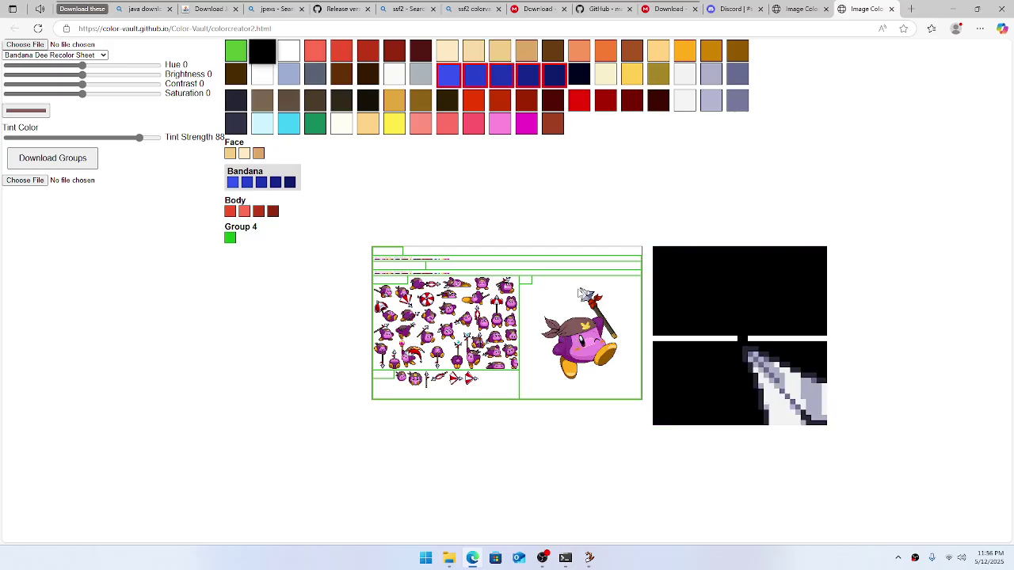
- Scroll up in #submissions and view the posted Dedede palette sheet full-size, checking the poster's profile
key(ctrl+shift+Tab)
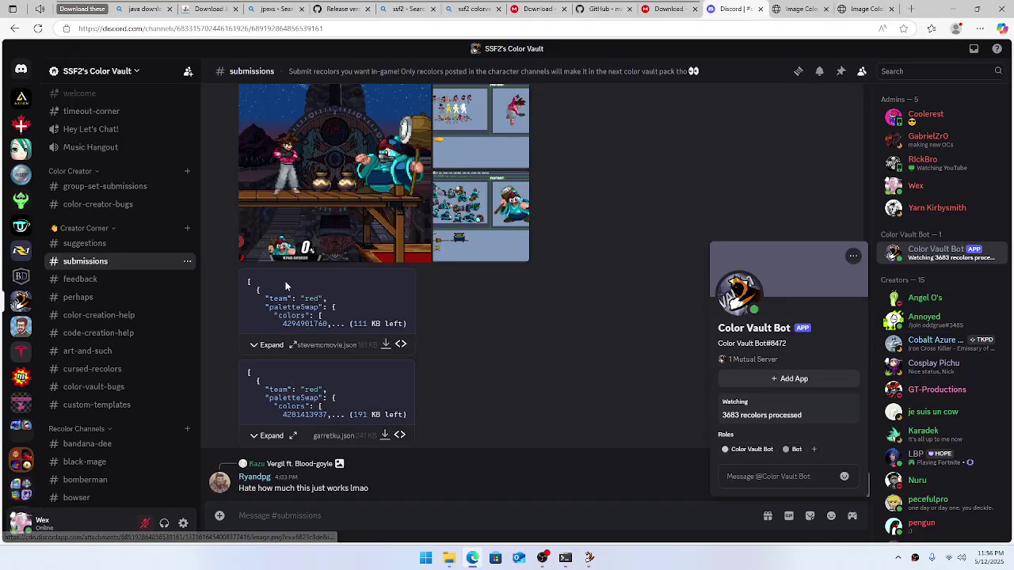
scroll(400, 321, up, 3)
click(462, 381)
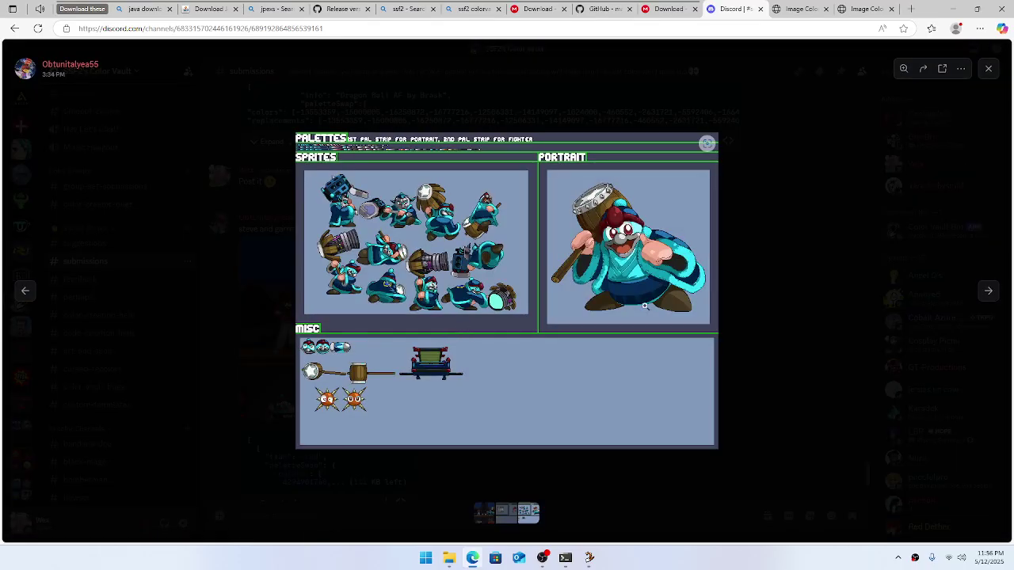
click(748, 318)
click(220, 225)
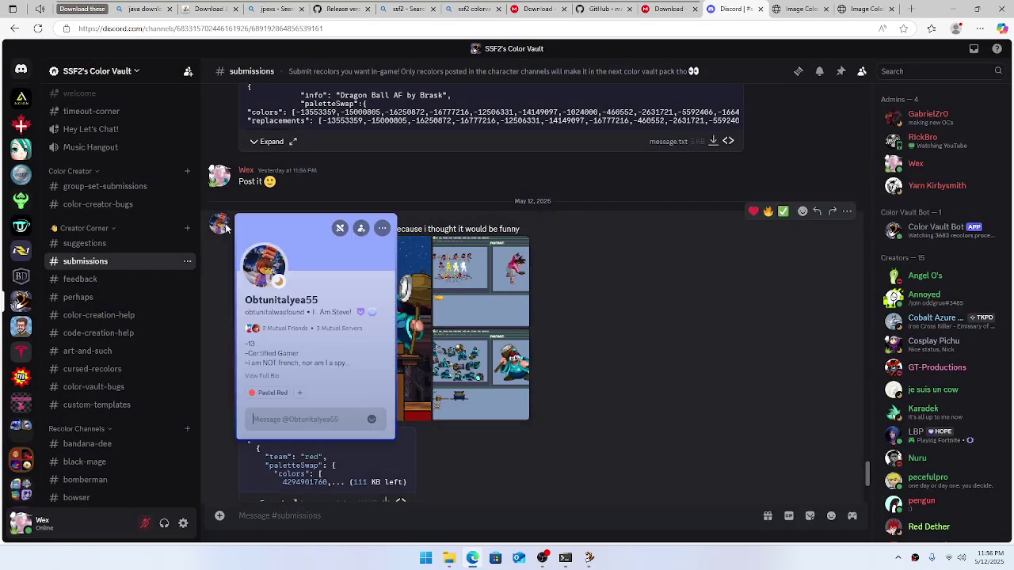
click(544, 309)
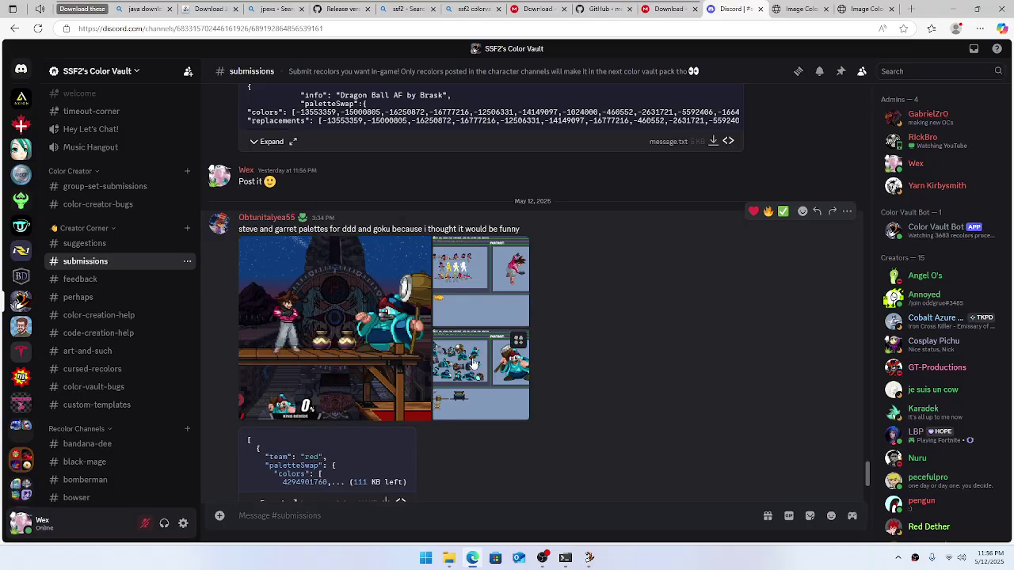